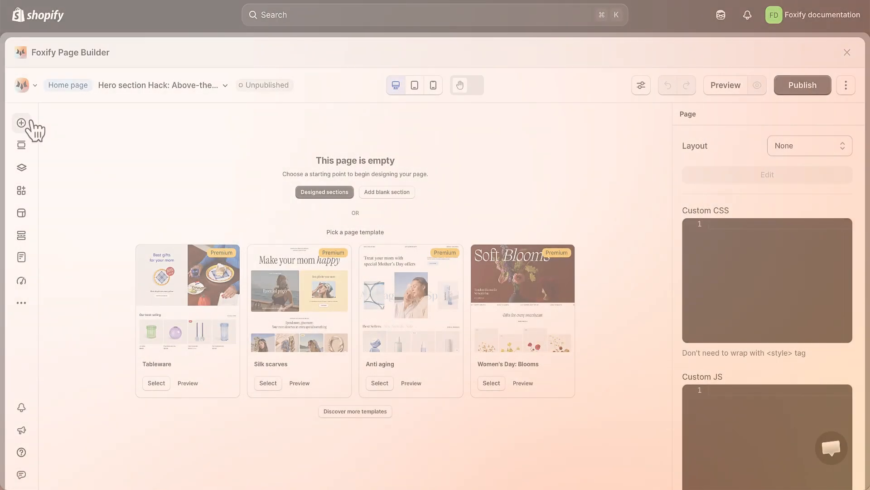
# Step: Add a wireframe Hero section with centred subtitle, title, text and button to the empty page
pyautogui.click(22, 121)
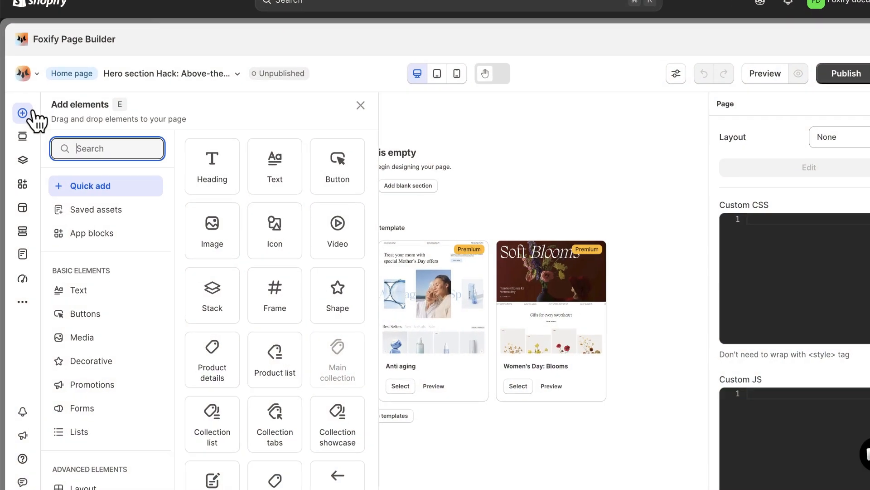
pyautogui.click(22, 136)
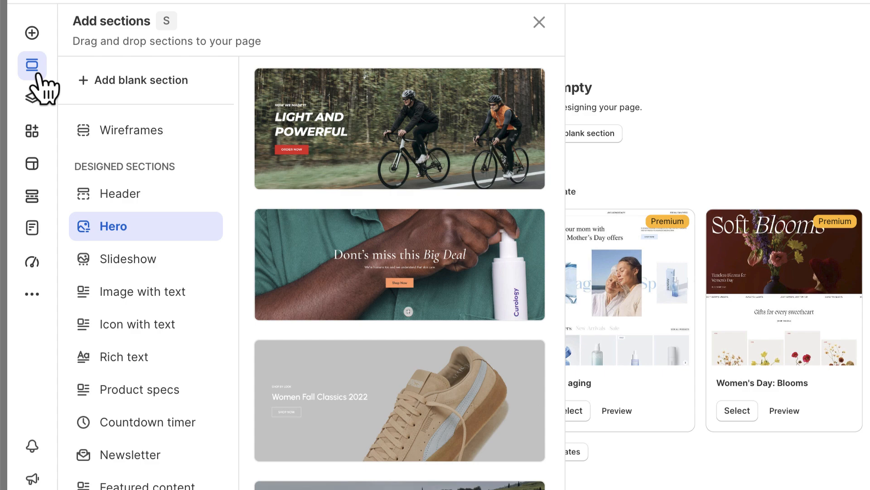
pyautogui.click(97, 134)
pyautogui.click(283, 212)
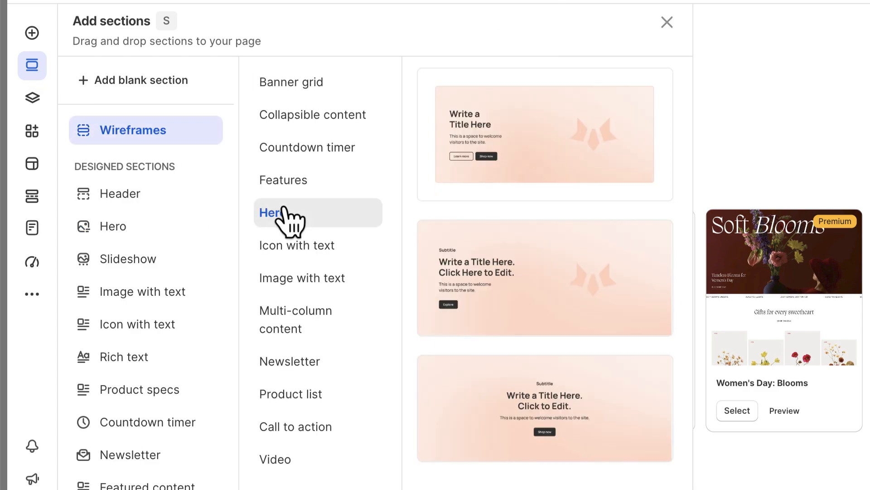
pyautogui.moveTo(610, 431); pyautogui.dragTo(728, 187)
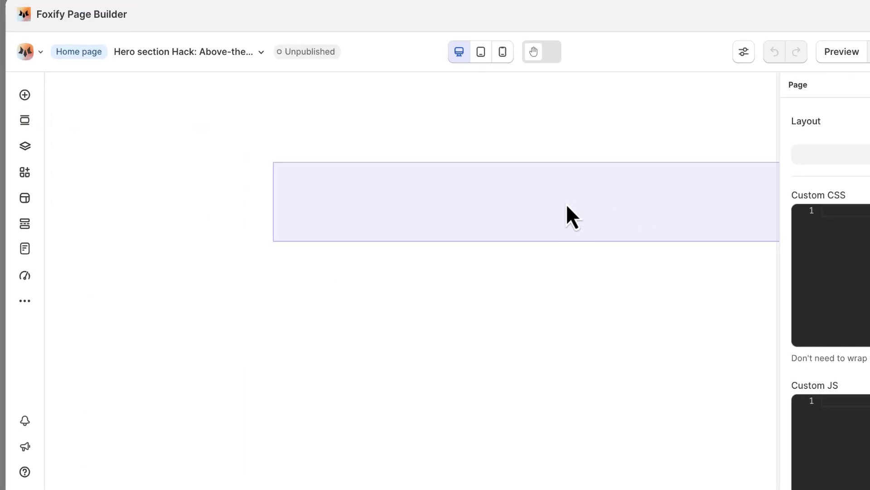
pyautogui.moveTo(567, 206); pyautogui.dragTo(566, 207)
# Step: Replace the hero section's background image with the 2880 x 1480 picture of two tennis players
pyautogui.click(434, 209)
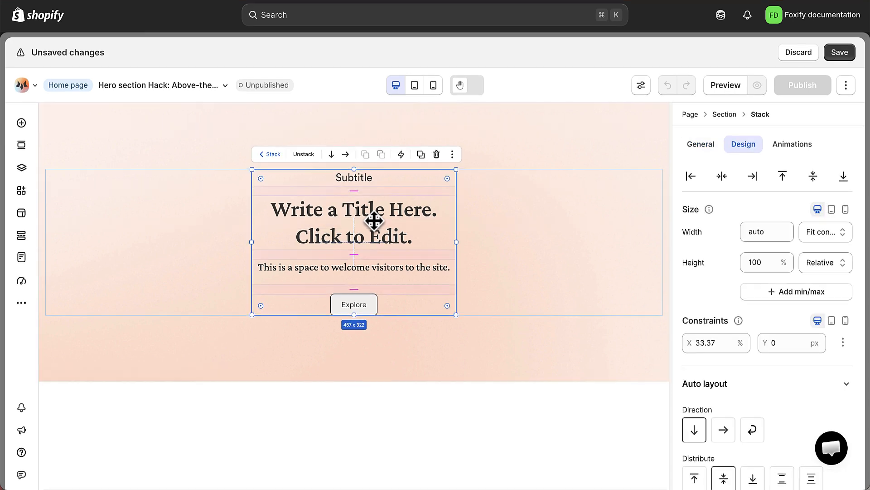
pyautogui.click(561, 183)
pyautogui.click(743, 144)
pyautogui.scroll(-5, 746, 204)
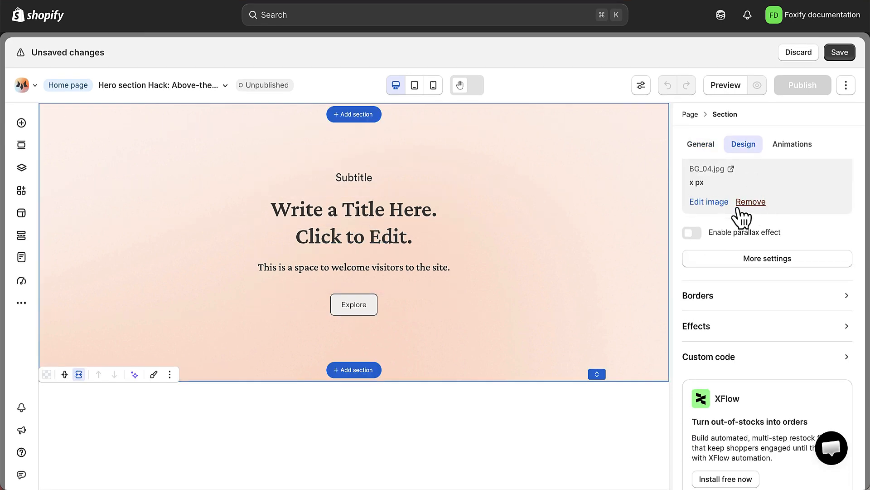
pyautogui.click(711, 201)
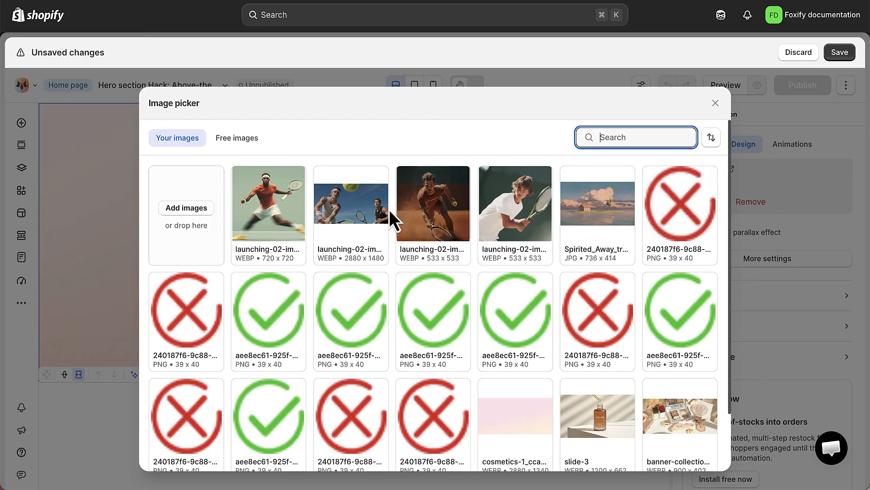
pyautogui.click(389, 209)
pyautogui.click(366, 208)
# Step: Change the hero title text to "Up to 30% Off Gear"
pyautogui.click(373, 212)
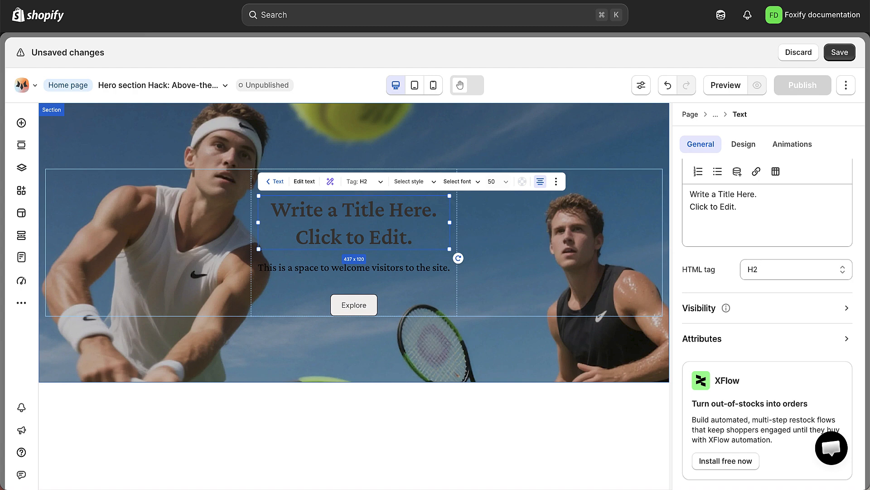
pyautogui.click(747, 194)
pyautogui.hotkey('ctrl', 'a')
pyautogui.write('Up to 30% Off Gear')
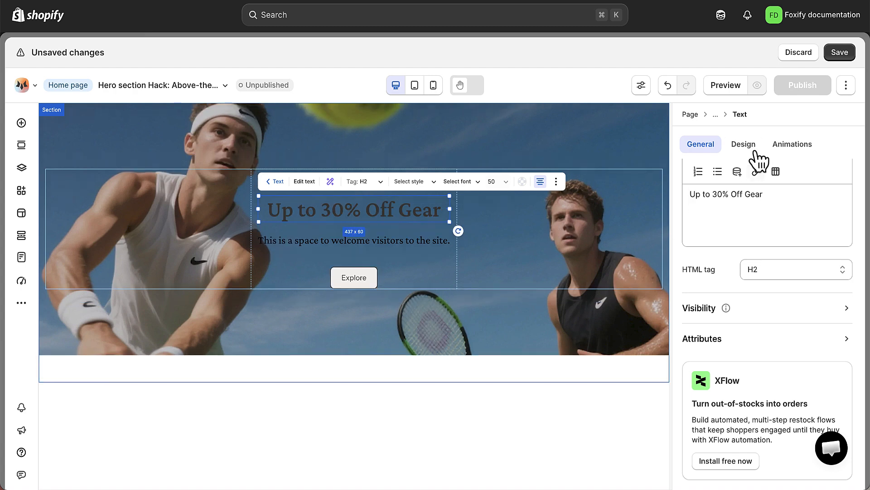
# Step: Format the hero title in the Unbounded font, Bold weight, uppercase, at a size of 80 px
pyautogui.click(743, 144)
pyautogui.scroll(-5, 774, 226)
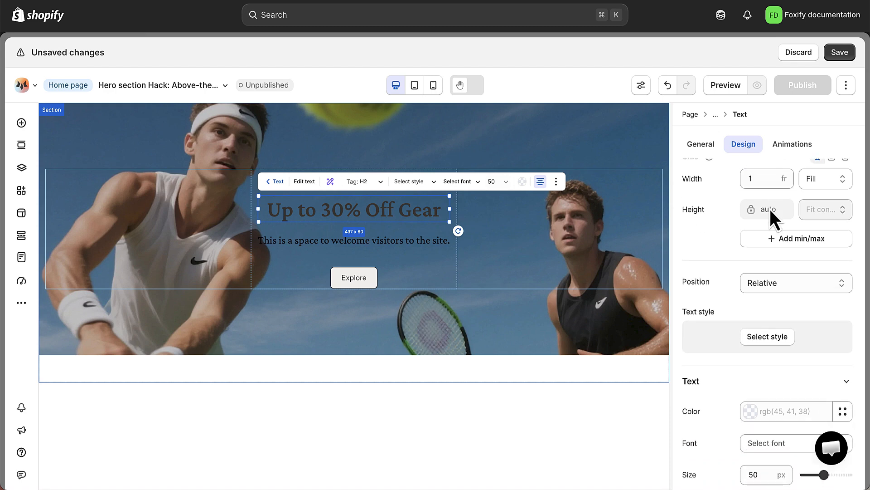
pyautogui.click(789, 243)
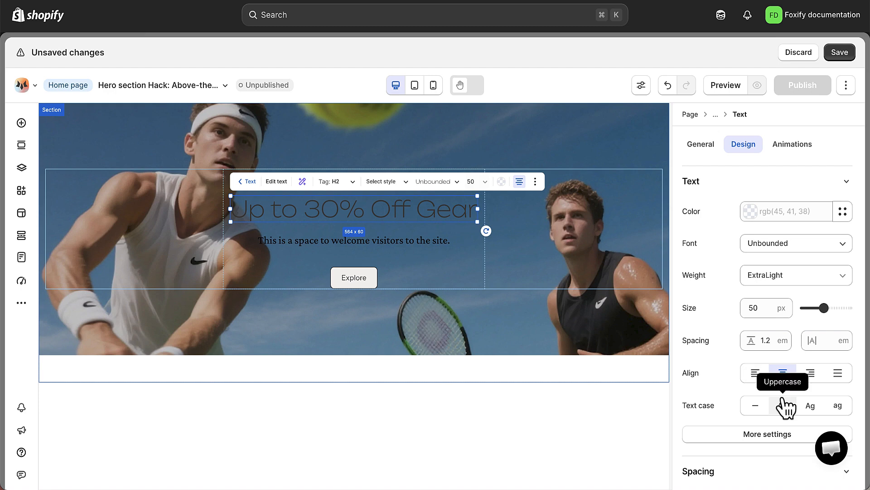
pyautogui.click(793, 285)
pyautogui.click(773, 413)
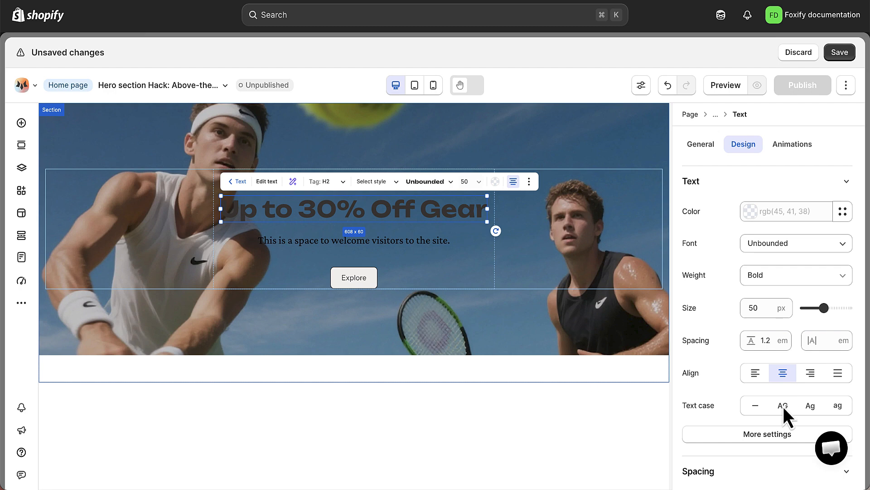
pyautogui.click(760, 302)
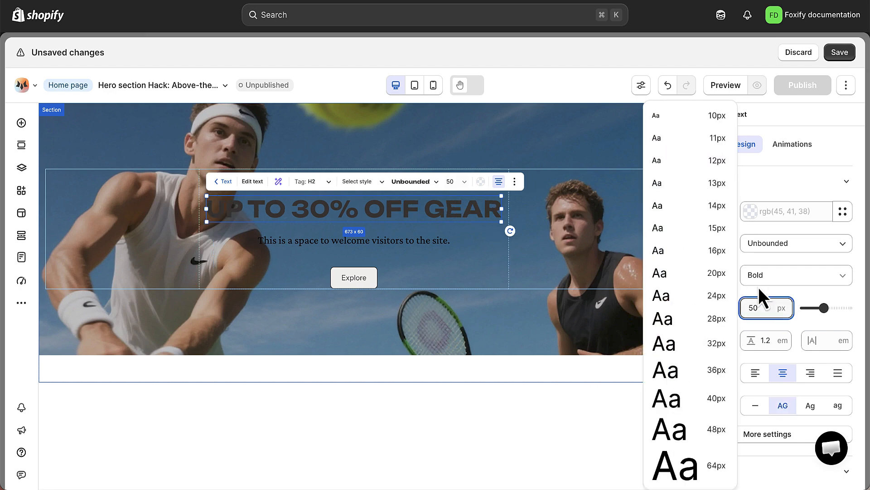
pyautogui.write('80')
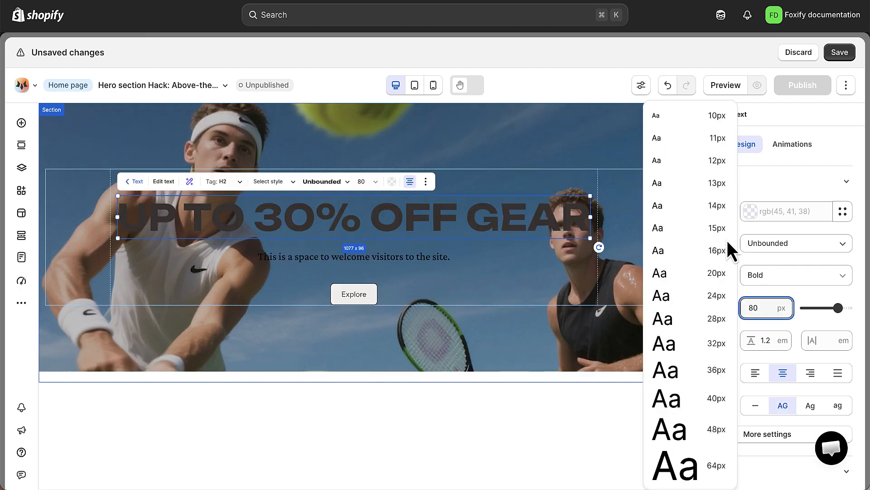
pyautogui.click(790, 126)
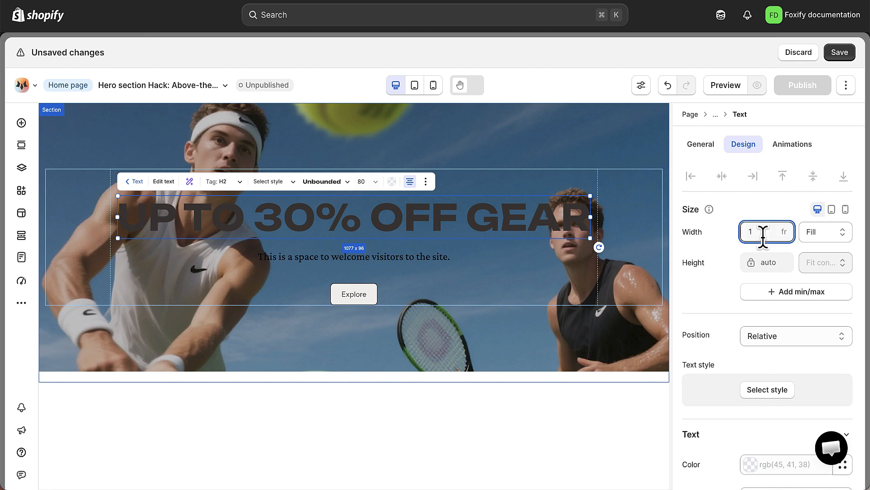
# Step: Make the hero title's width fit its content and limit it to a fixed max width of 560 px
pyautogui.click(767, 292)
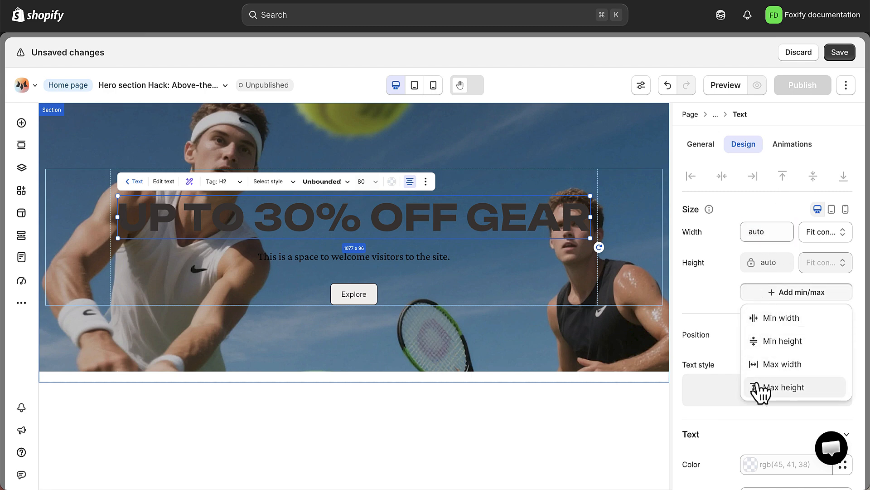
pyautogui.click(771, 365)
pyautogui.click(758, 293)
pyautogui.write('56')
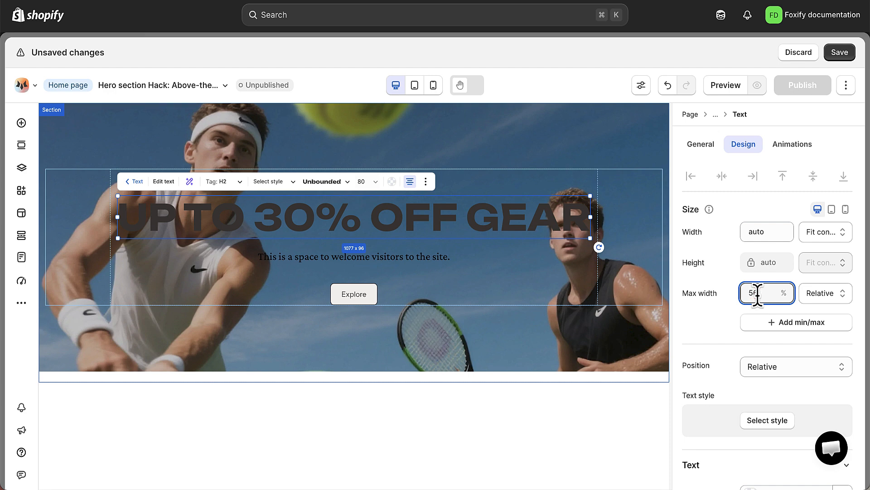
pyautogui.write('0')
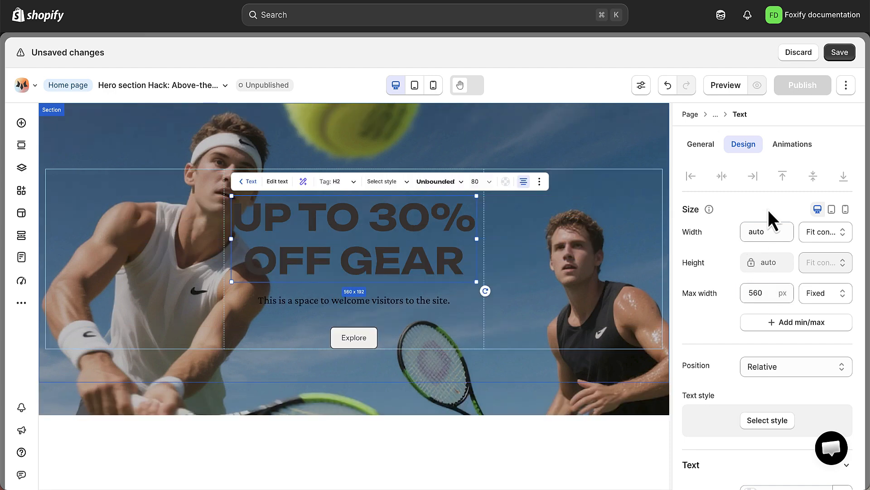
# Step: Set the hero title's text color to solid white
pyautogui.scroll(-5, 748, 206)
pyautogui.click(786, 215)
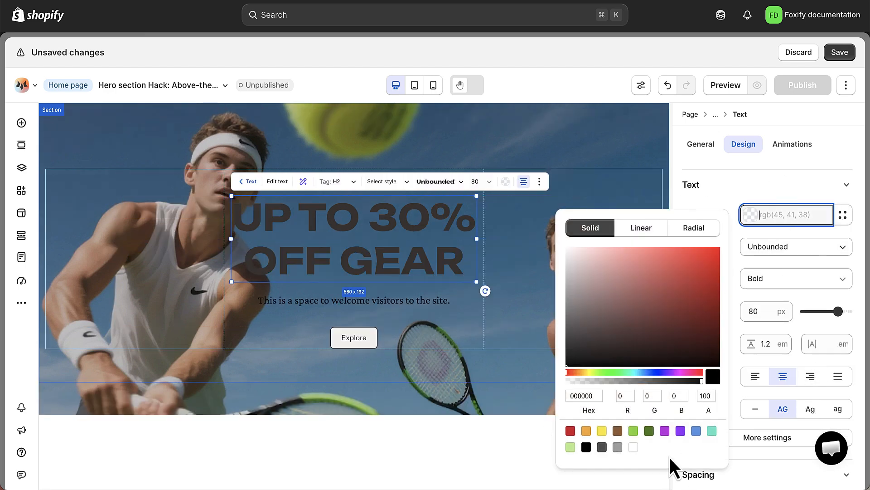
pyautogui.click(633, 447)
pyautogui.click(756, 195)
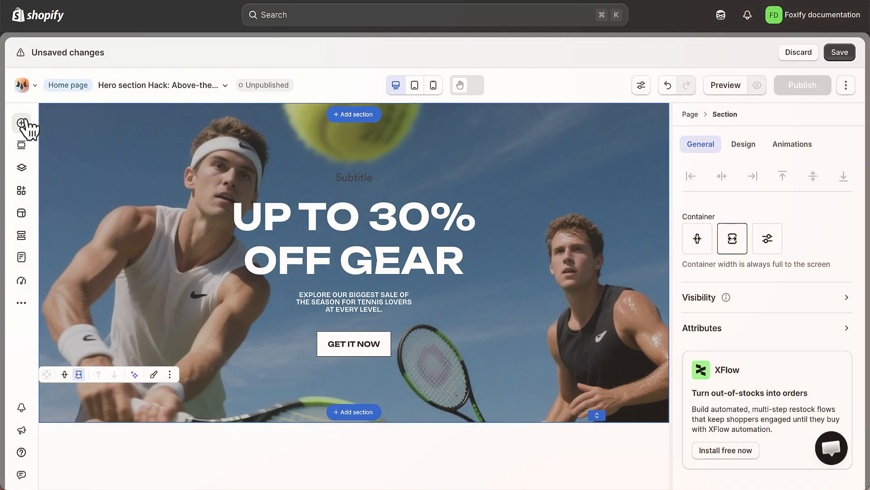
# Step: Search the elements for "count" and place a countdown timer above the hero title
pyautogui.click(22, 122)
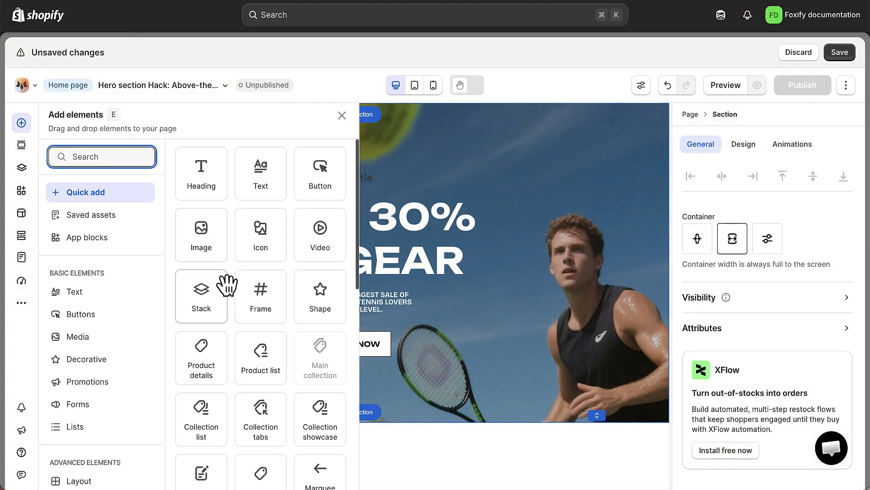
pyautogui.write('count')
pyautogui.moveTo(200, 168); pyautogui.dragTo(358, 188)
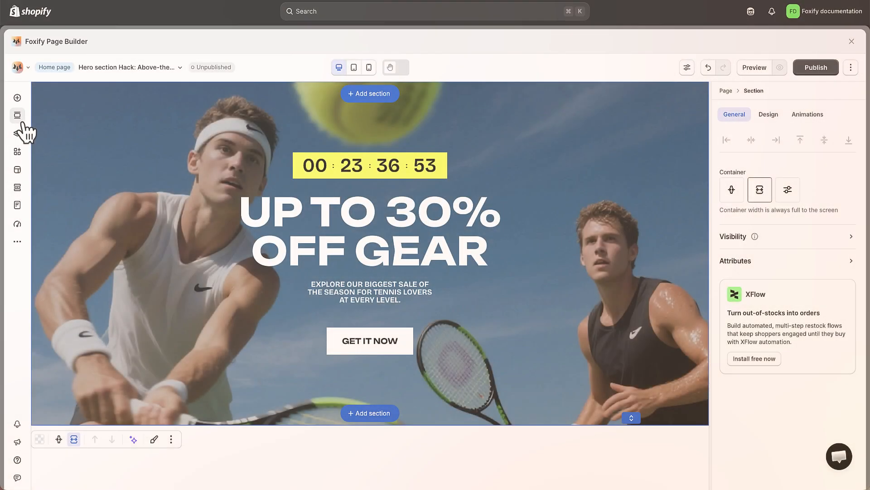
# Step: Add the designed Featured content section with three perfume image cards below the hero section
pyautogui.click(17, 116)
pyautogui.click(78, 347)
pyautogui.scroll(-5, 204, 263)
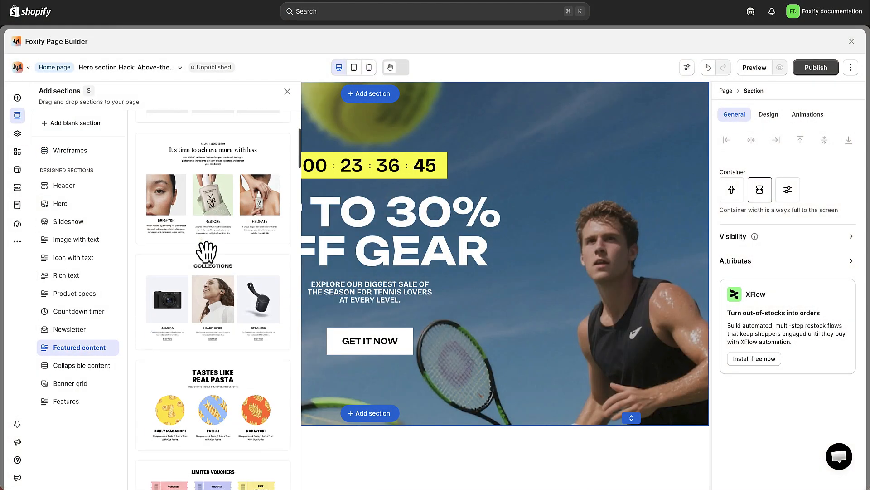
pyautogui.scroll(-9, 206, 252)
pyautogui.moveTo(213, 294); pyautogui.dragTo(335, 460)
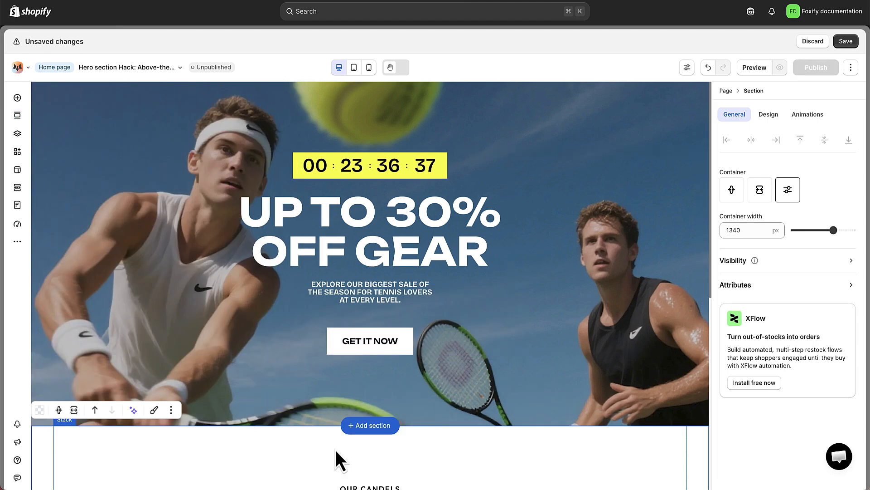
# Step: Replace the "Other perfumes" heading text with "WILLSON FALL SALE"
pyautogui.scroll(-8, 358, 362)
pyautogui.click(388, 164)
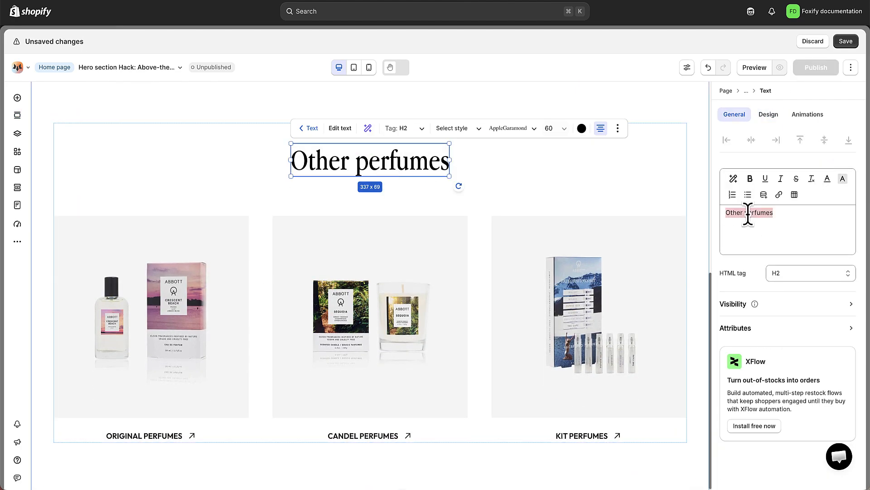
pyautogui.write('WILLSON FALL SALE')
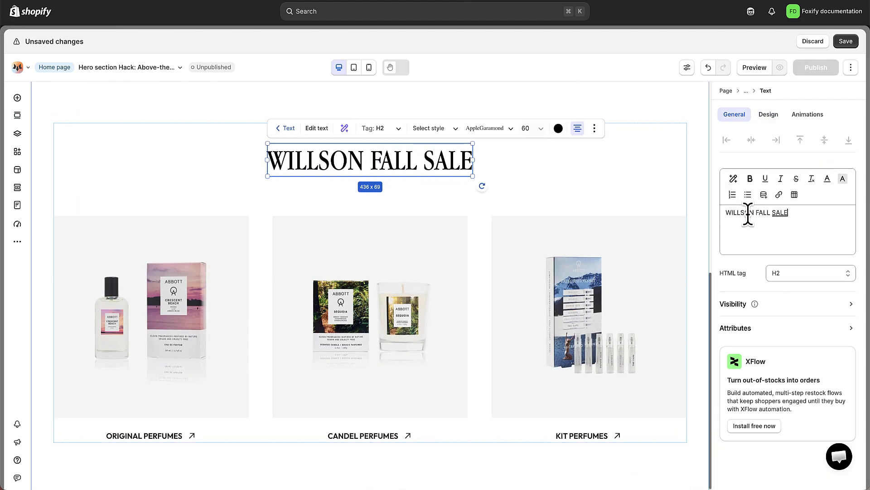
# Step: Format the featured section's heading in the Unbounded font, Bold weight, at a size of 48 px
pyautogui.click(769, 116)
pyautogui.scroll(-3, 797, 240)
pyautogui.click(808, 262)
pyautogui.click(668, 270)
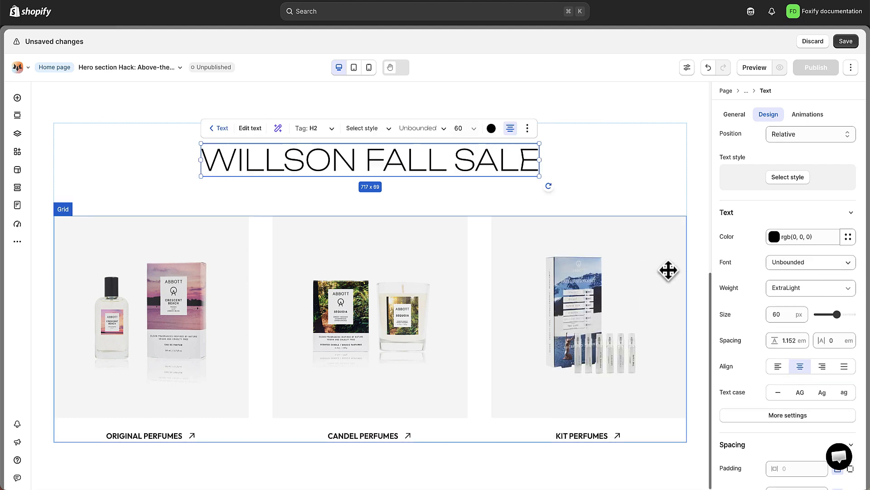
pyautogui.click(800, 288)
pyautogui.click(783, 400)
pyautogui.click(784, 319)
pyautogui.write('48')
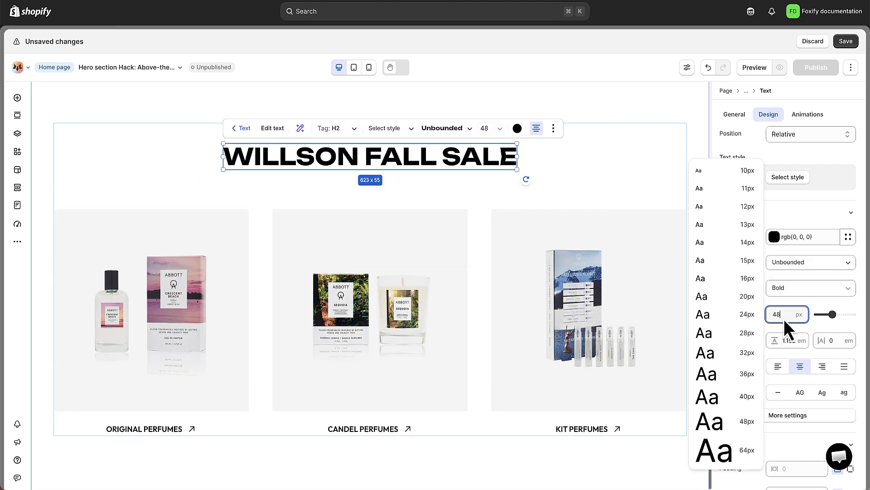
pyautogui.click(451, 214)
# Step: Replace the "our candels" text with "Light, powerful, and up to 30% off. Perfect for casual matches or weekend tournaments."
pyautogui.click(388, 134)
pyautogui.click(388, 134)
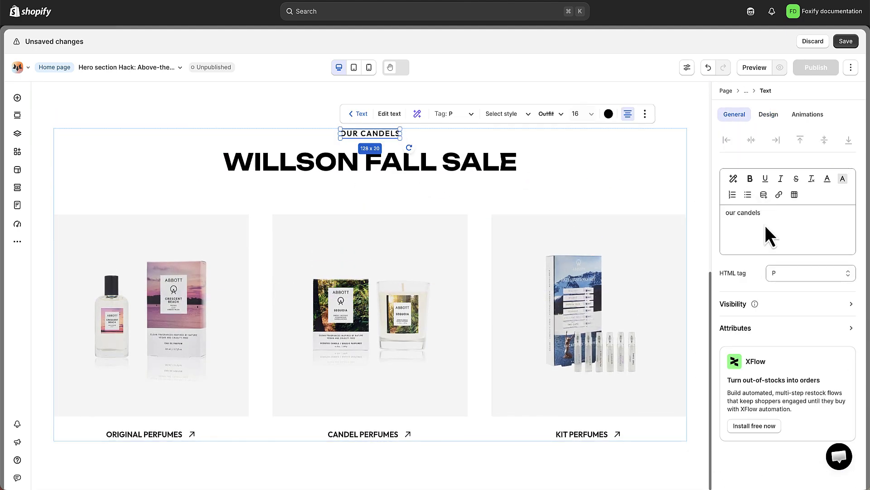
pyautogui.write('Light, powerful, and up to 30% off. Perfect for casual matches or weekend tournaments.')
# Step: Limit the featured section's description text to a max width of 446 px
pyautogui.click(768, 114)
pyautogui.click(808, 233)
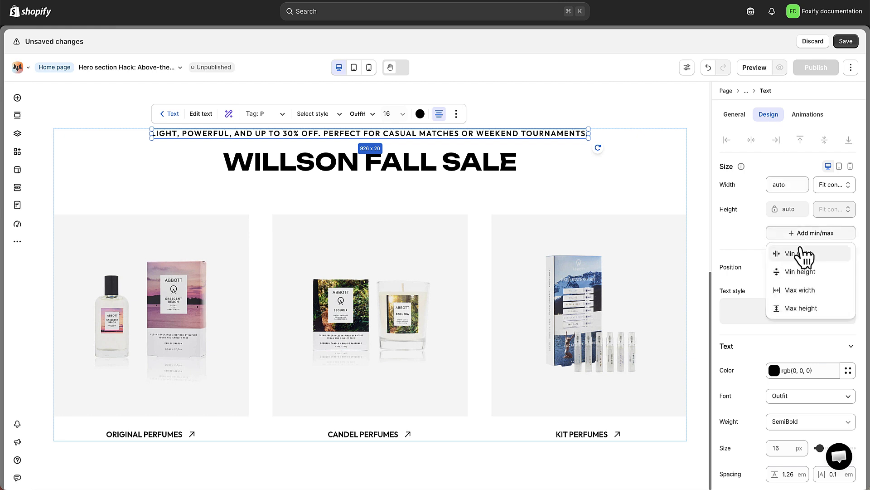
pyautogui.click(799, 290)
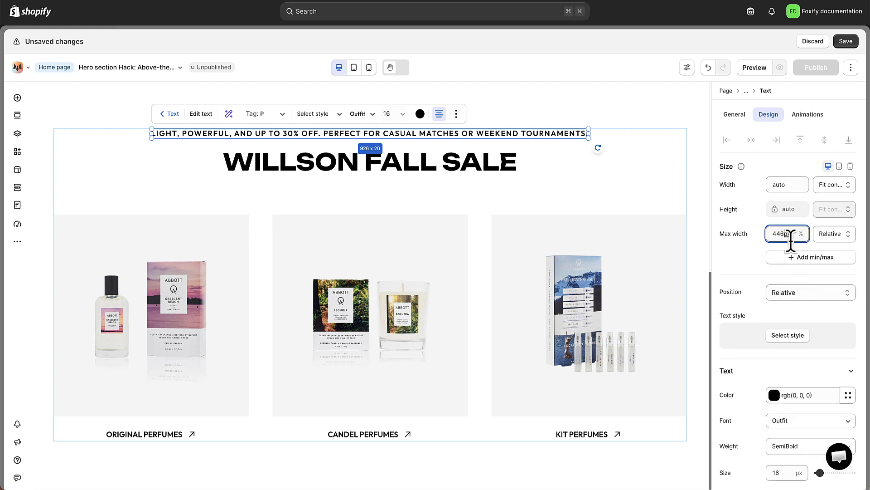
pyautogui.press('Return')
# Step: Set the description's font to Bricolage Grotesque with Regular weight
pyautogui.scroll(-5, 791, 272)
pyautogui.click(797, 262)
pyautogui.click(635, 252)
pyautogui.click(809, 287)
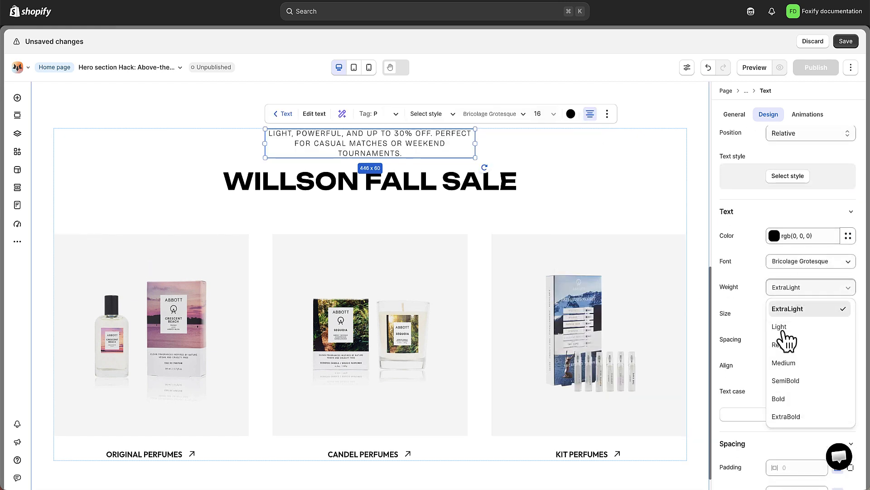
pyautogui.click(784, 344)
# Step: Remove the description's uppercase text case and move its layer below the section heading
pyautogui.click(17, 132)
pyautogui.click(778, 392)
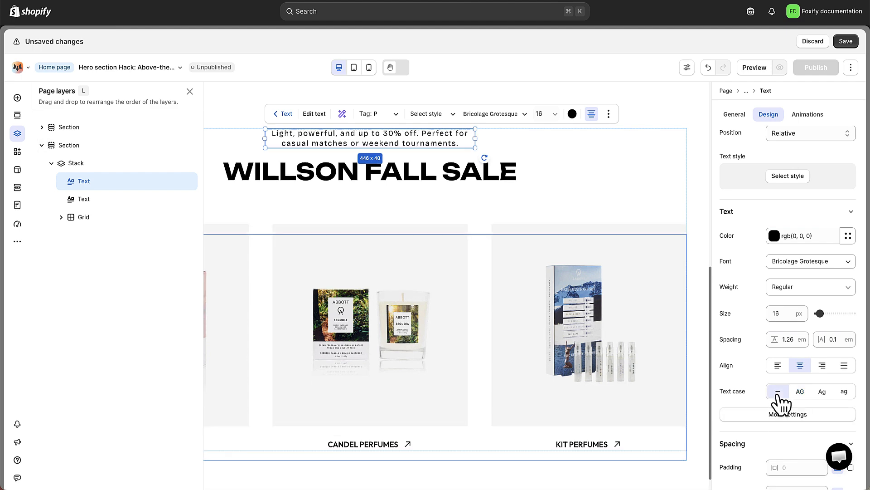
pyautogui.moveTo(87, 183); pyautogui.dragTo(94, 211)
pyautogui.click(189, 92)
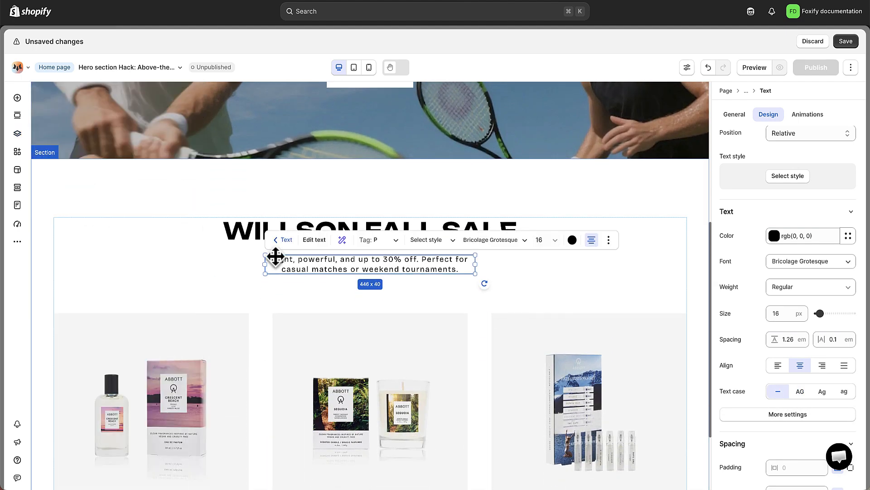
# Step: Replace the first card's perfume image with the photo of the tennis player on the clay court
pyautogui.scroll(-2, 272, 267)
pyautogui.click(274, 279)
pyautogui.click(198, 303)
pyautogui.click(741, 357)
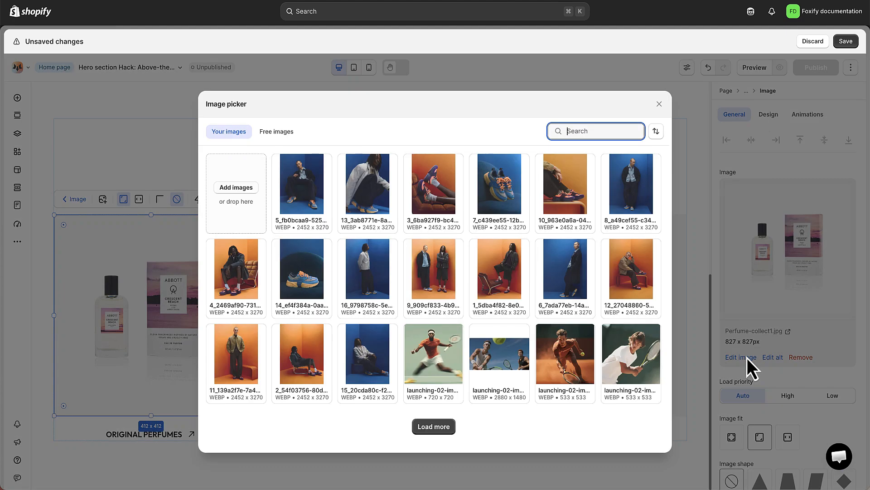
pyautogui.click(565, 353)
# Step: Change the label of the first card's button to "accessories"
pyautogui.click(144, 434)
pyautogui.tripleClick(757, 187)
pyautogui.write('a')
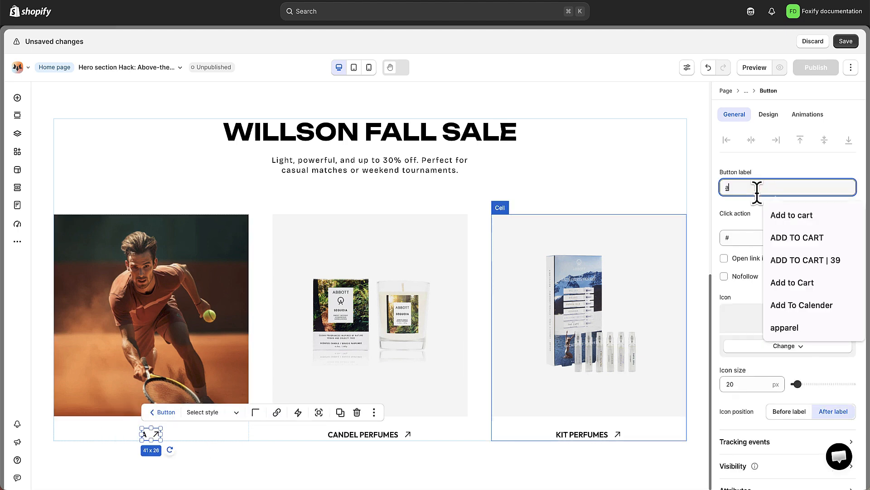
pyautogui.write('ccessories')
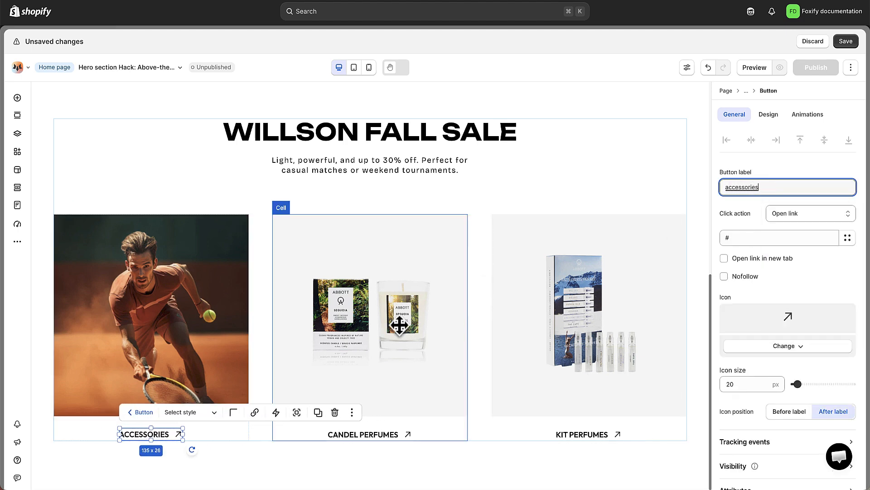
# Step: Replace the second card's candle image with the green-background tennis player photo and relabel its button "rackets on sale"
pyautogui.click(399, 324)
pyautogui.click(397, 327)
pyautogui.click(741, 357)
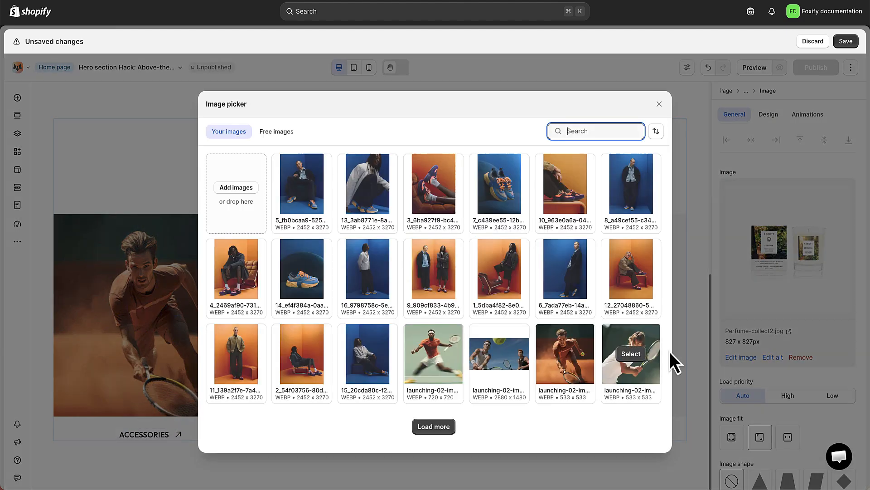
pyautogui.click(447, 356)
pyautogui.click(393, 434)
pyautogui.tripleClick(802, 186)
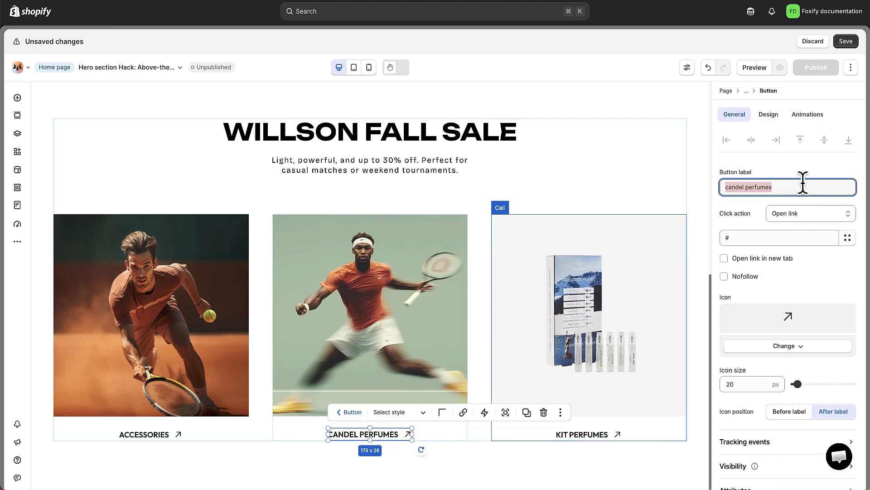
pyautogui.write('rackets on sale')
# Step: Replace the third card's kit image with launching-02-image-4.webp and relabel its button "apparel"
pyautogui.click(677, 233)
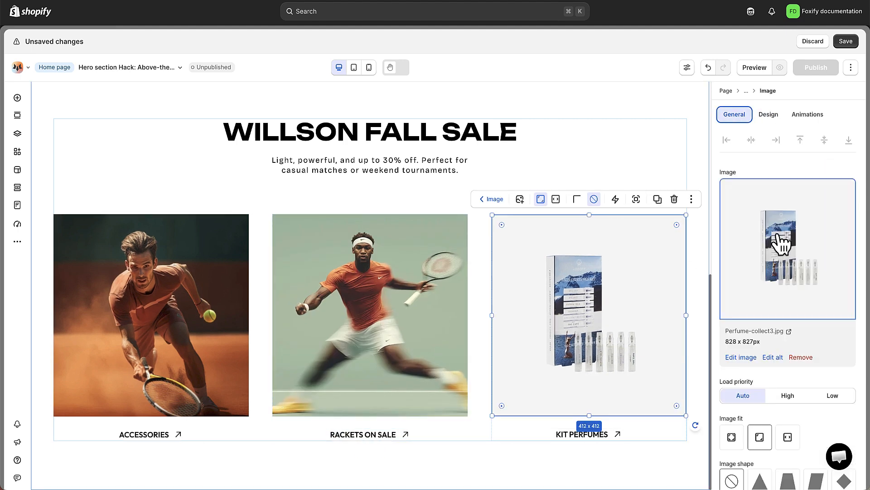
pyautogui.click(739, 358)
pyautogui.click(639, 358)
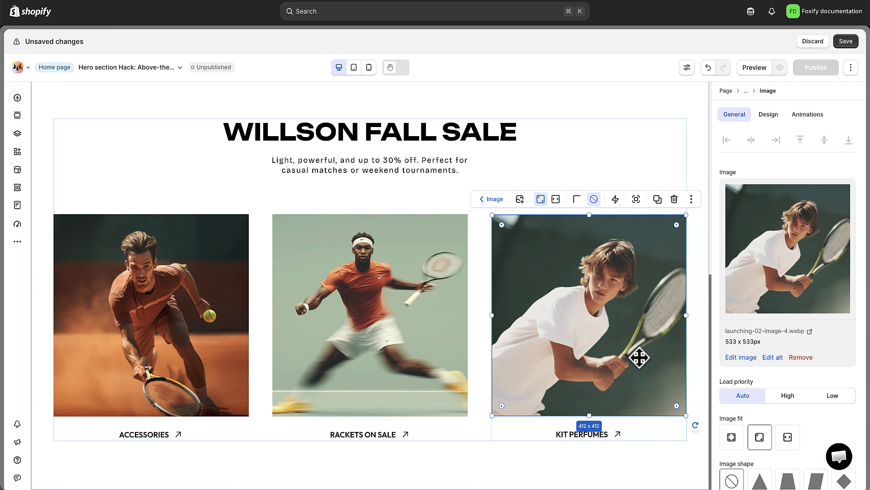
pyautogui.click(589, 434)
pyautogui.tripleClick(777, 187)
pyautogui.write('app')
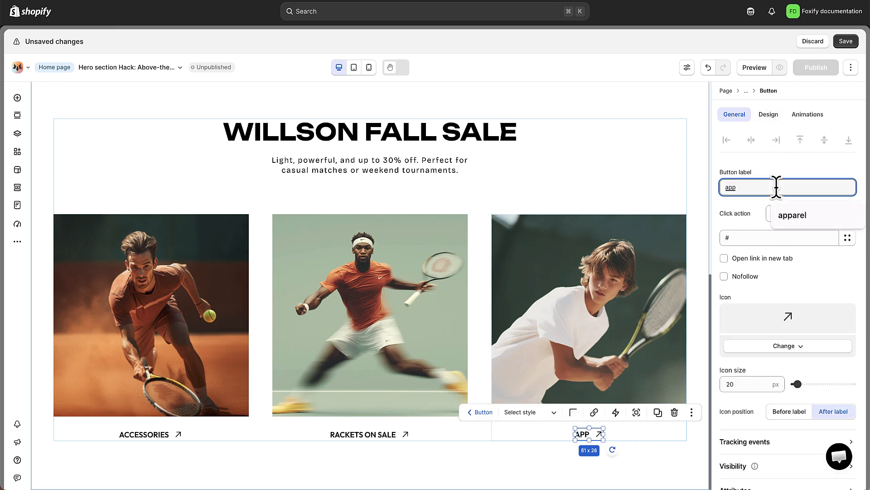
pyautogui.click(791, 215)
# Step: Set the card grid's desktop layout to 7 columns
pyautogui.click(266, 301)
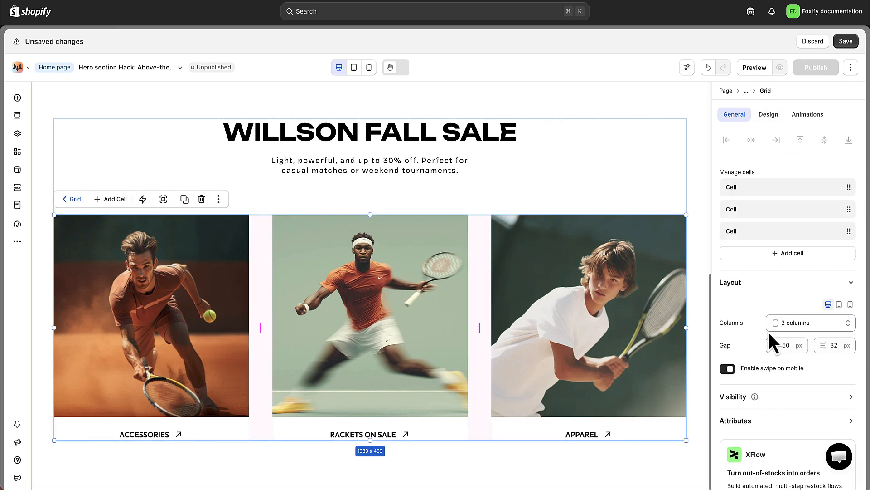
pyautogui.click(779, 322)
pyautogui.click(794, 214)
# Step: Set the desktop column spans of the three grid cells, in order, to 2, 3 and 2 columns
pyautogui.click(113, 249)
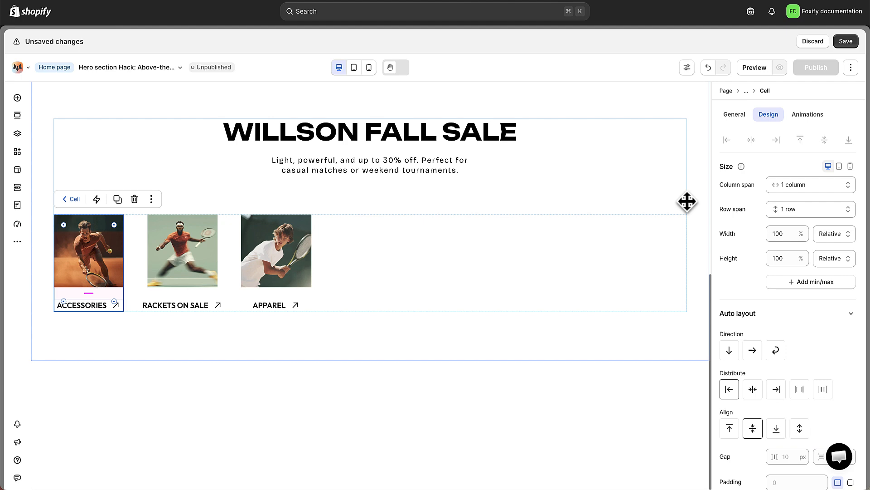
pyautogui.click(807, 184)
pyautogui.click(805, 225)
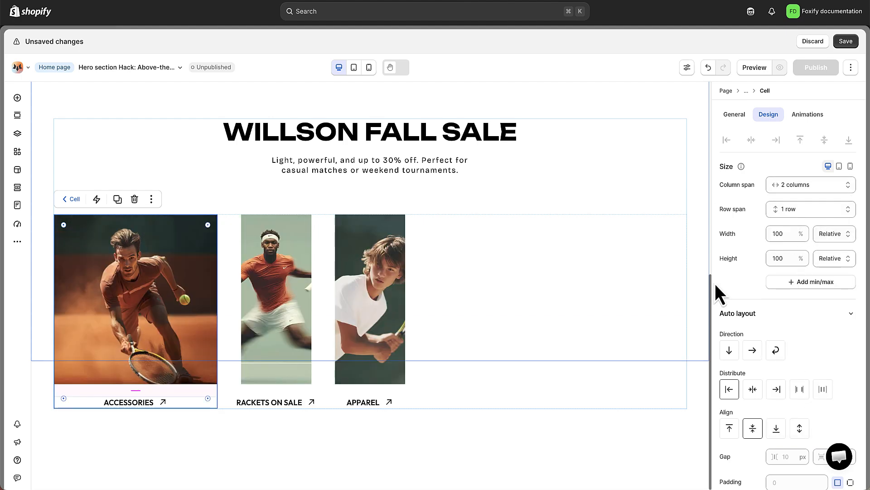
pyautogui.click(305, 288)
pyautogui.click(807, 185)
pyautogui.click(784, 241)
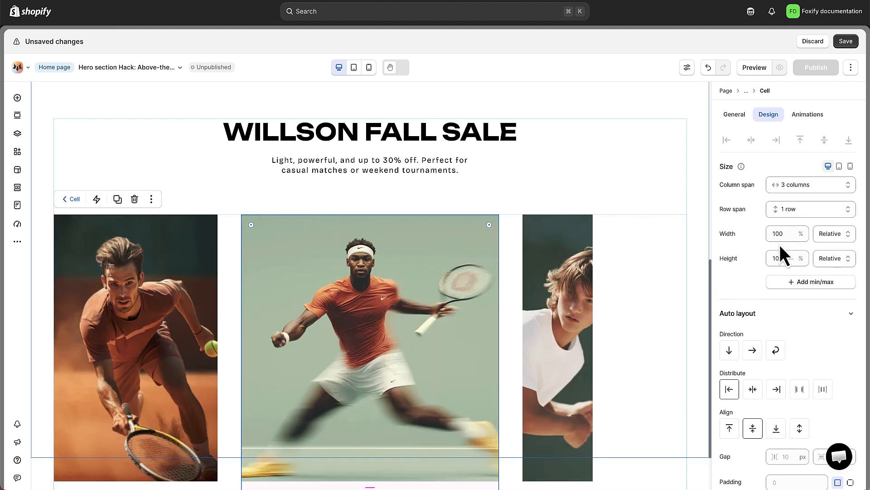
pyautogui.click(829, 190)
pyautogui.click(825, 239)
# Step: Set the height of the apparel card's image to auto and centre the cell's content vertically
pyautogui.click(678, 277)
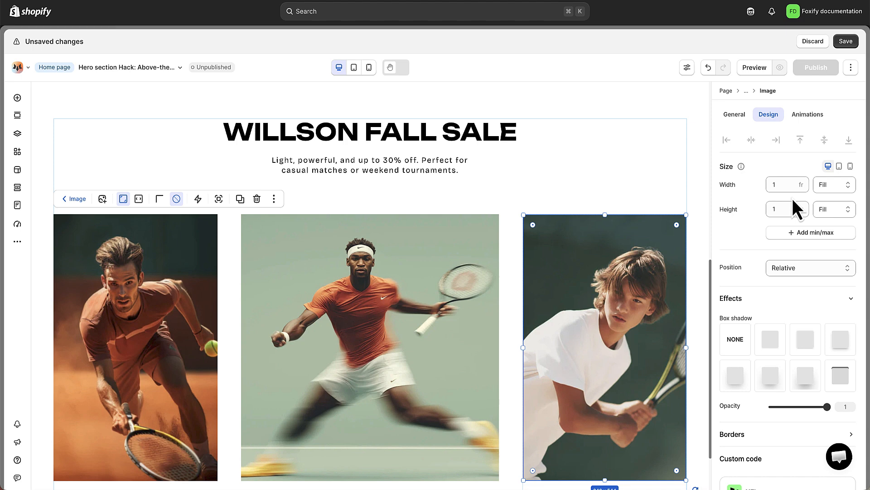
pyautogui.click(784, 206)
pyautogui.write('auto')
pyautogui.click(734, 114)
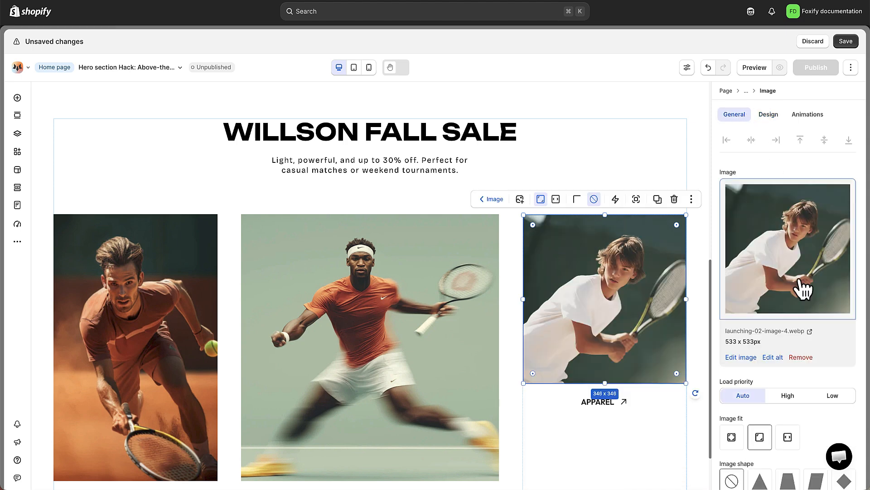
pyautogui.scroll(-4, 801, 287)
pyautogui.click(653, 427)
# Step: Set the height of the accessories card's image to auto and centre the cell's content vertically
pyautogui.click(153, 298)
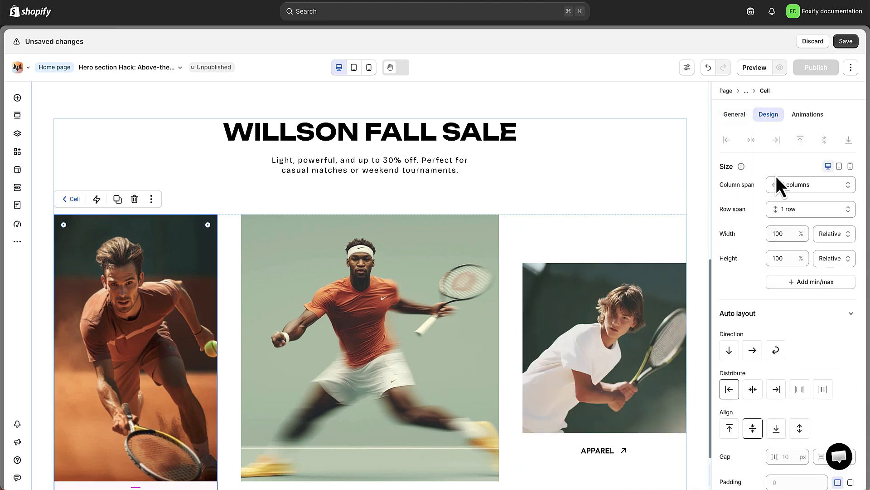
pyautogui.click(130, 319)
pyautogui.click(769, 114)
pyautogui.click(782, 206)
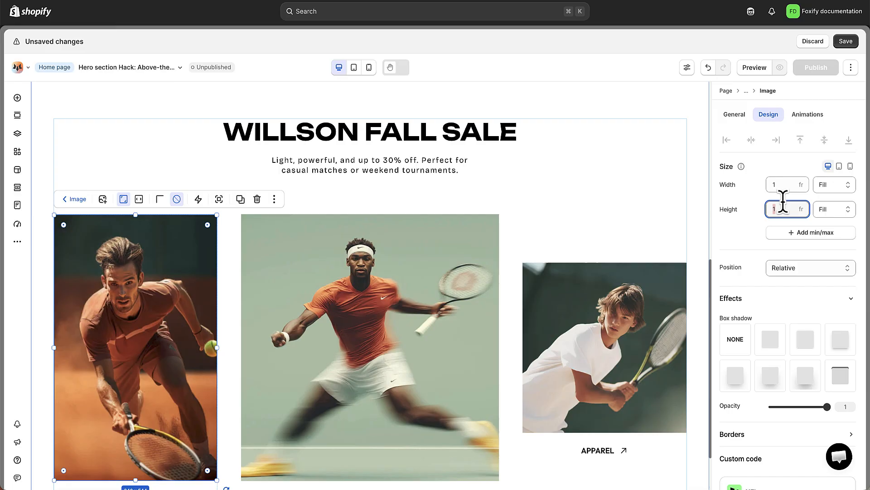
pyautogui.write('auto')
pyautogui.scroll(-1, 526, 302)
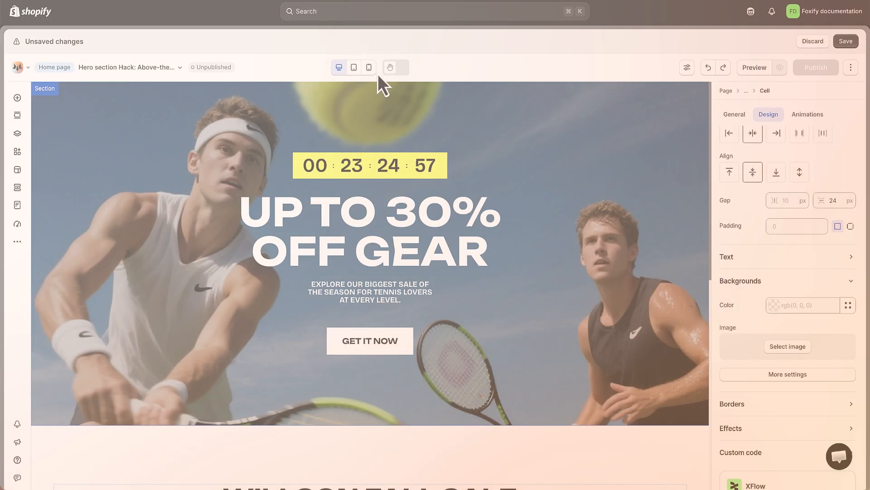
# Step: In the mobile view, set the portrait tennis player photo as the hero section's background image and make the section taller
pyautogui.click(369, 68)
pyautogui.click(434, 100)
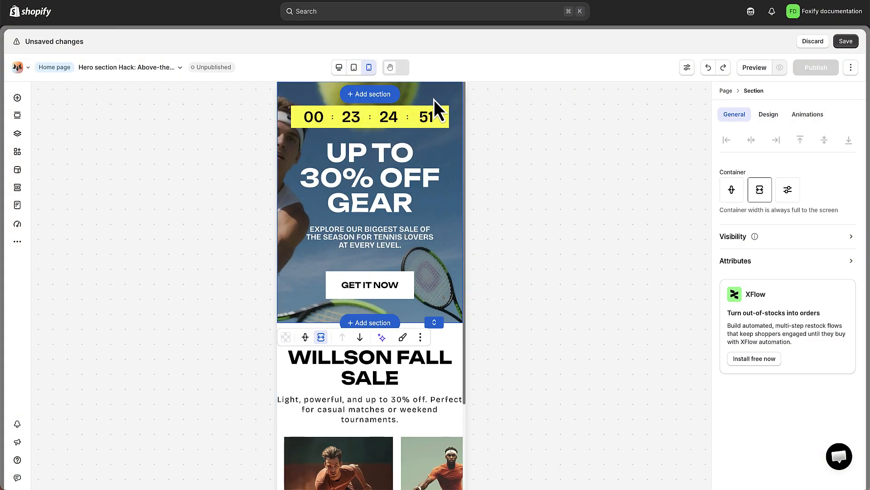
pyautogui.click(769, 116)
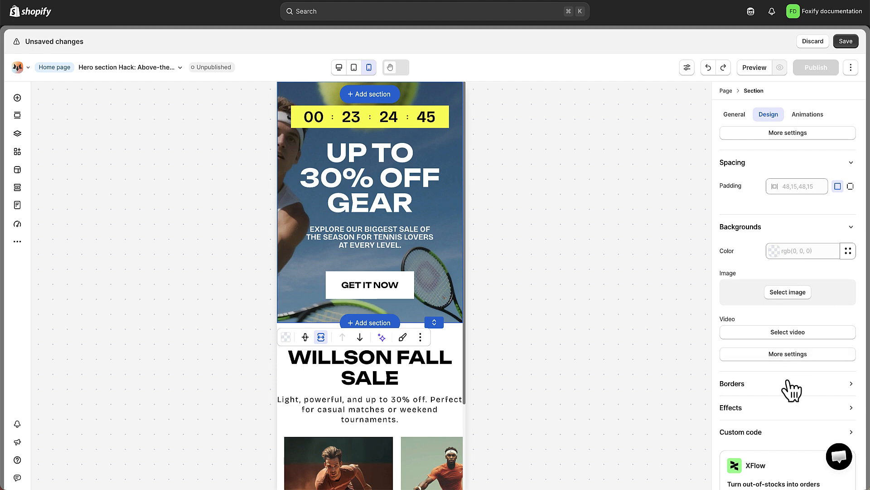
pyautogui.click(784, 292)
pyautogui.click(292, 170)
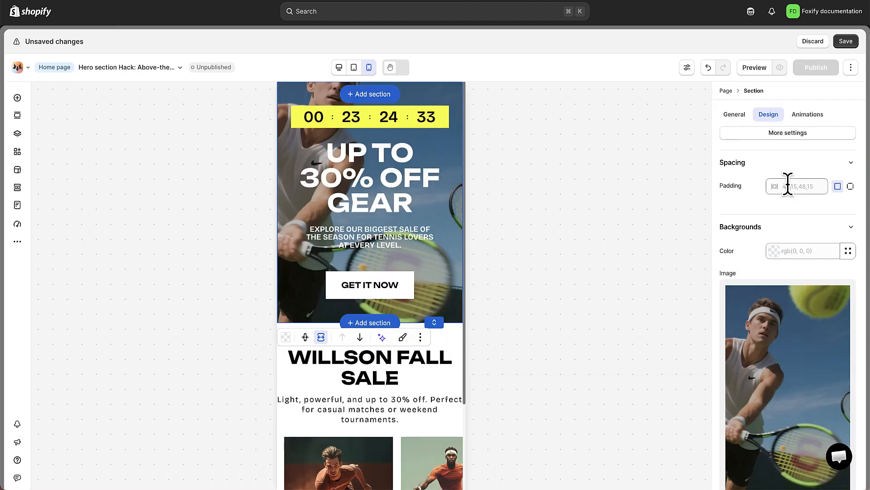
pyautogui.scroll(7, 788, 185)
pyautogui.moveTo(430, 324); pyautogui.dragTo(431, 392)
# Step: Set the mobile width of the description below the "Willson Fall Sale" heading to 90%
pyautogui.scroll(-3, 419, 217)
pyautogui.click(391, 302)
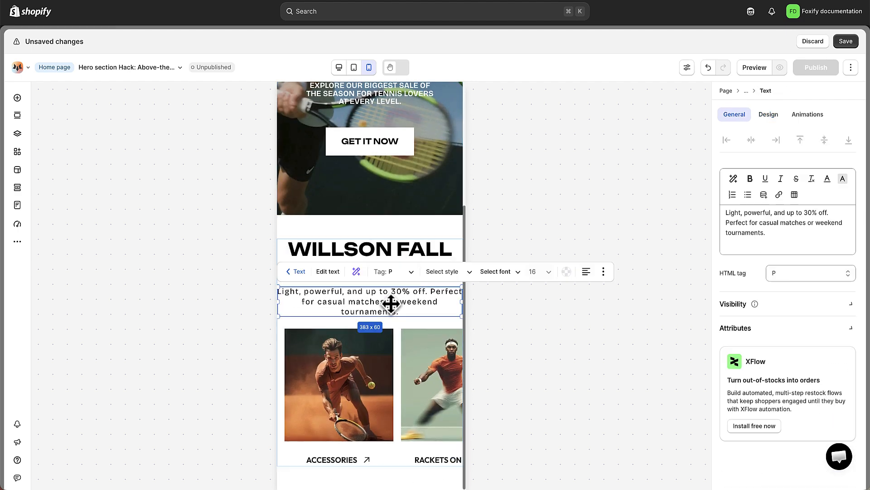
pyautogui.click(768, 114)
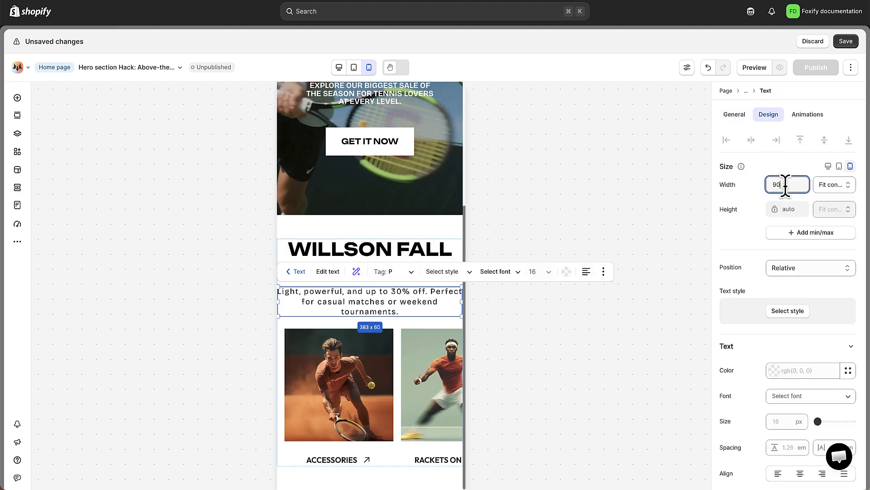
# Step: Disable swipe on mobile for the card grid
pyautogui.click(438, 373)
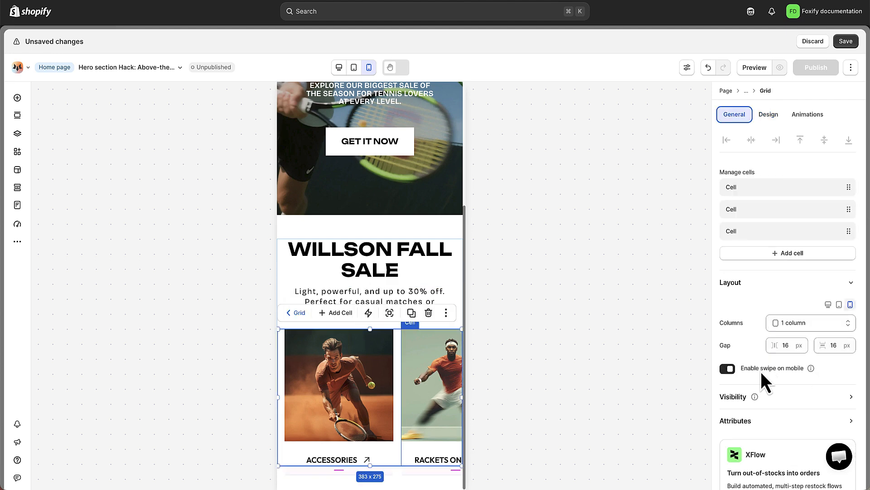
pyautogui.click(728, 369)
pyautogui.scroll(-4, 390, 341)
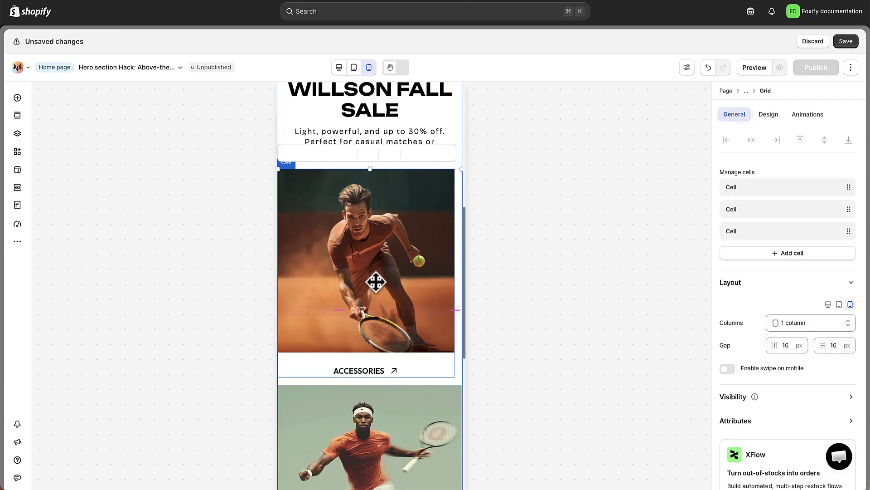
# Step: Set the mobile column span of each of the three grid cells to 1 column
pyautogui.click(375, 282)
pyautogui.click(794, 185)
pyautogui.click(790, 206)
pyautogui.click(349, 407)
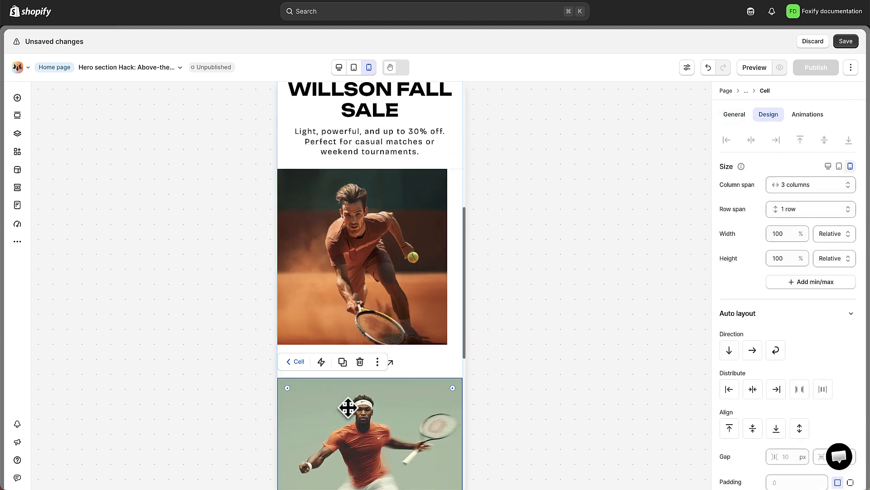
pyautogui.click(796, 190)
pyautogui.click(790, 224)
pyautogui.scroll(-1, 374, 338)
pyautogui.click(375, 338)
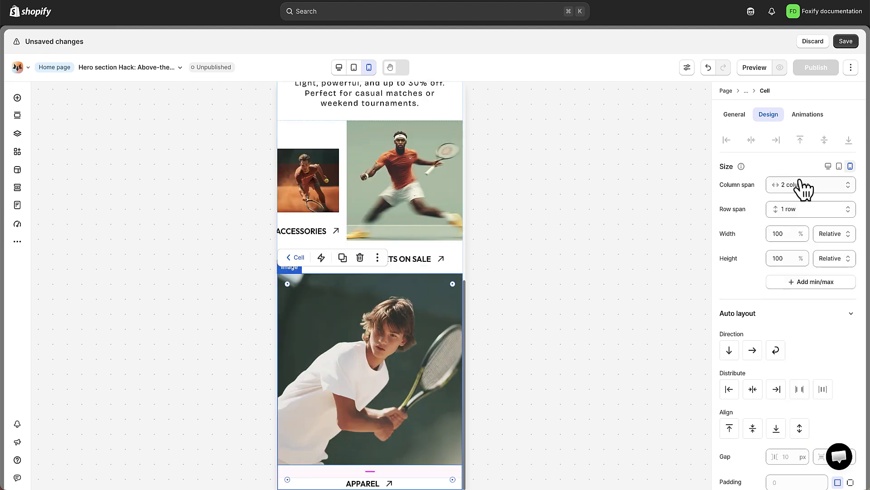
pyautogui.click(800, 187)
pyautogui.click(789, 206)
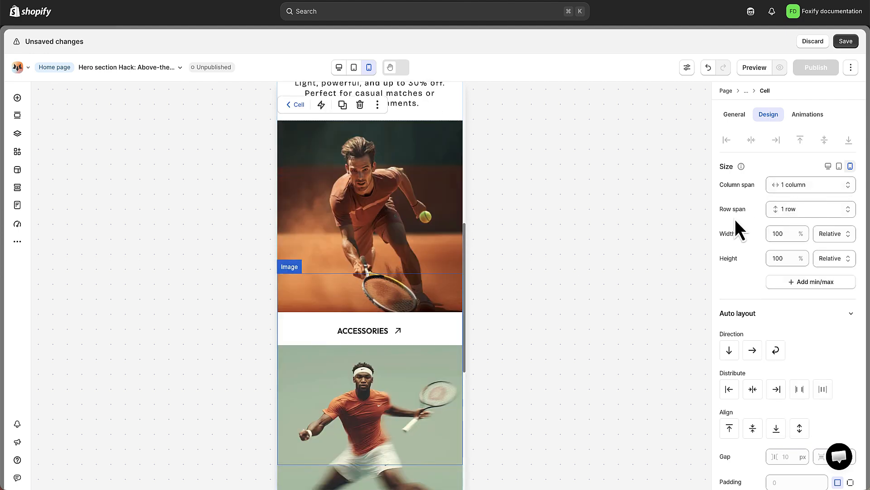
# Step: Set the mobile width of the whole card grid to 90% and review the mobile page
pyautogui.click(747, 92)
pyautogui.click(767, 115)
pyautogui.write('90')
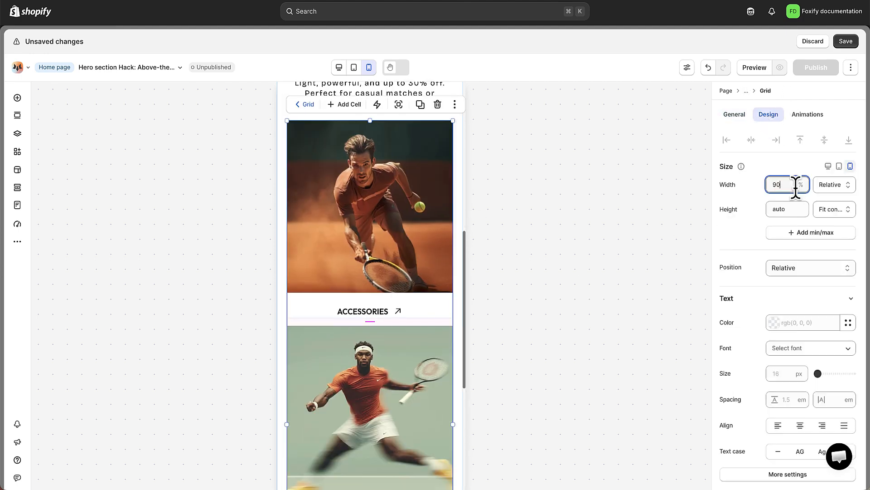
pyautogui.scroll(8, 380, 259)
pyautogui.scroll(-15, 383, 260)
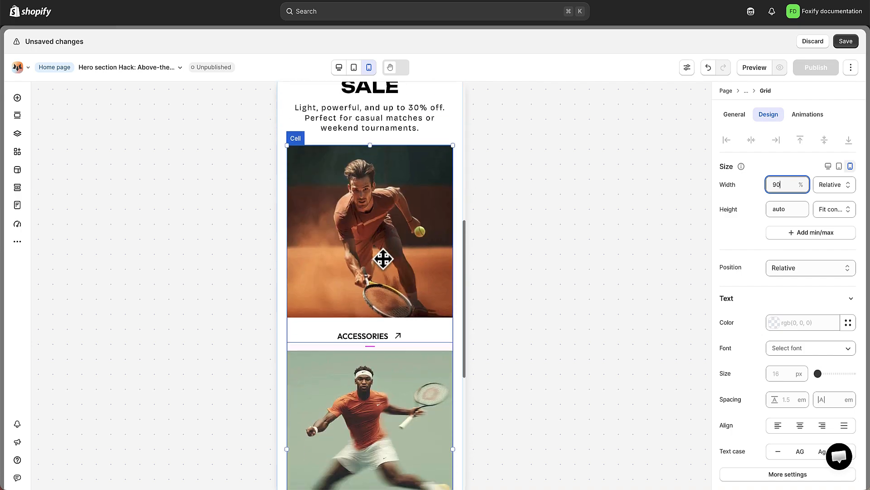